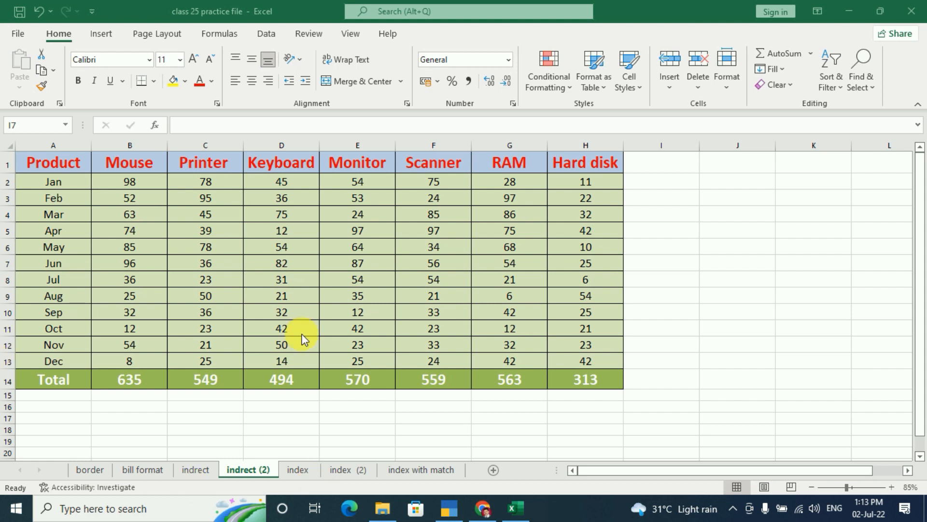
Enter the formula =INDIRECT(J4) in cell J5
left_click(728, 229)
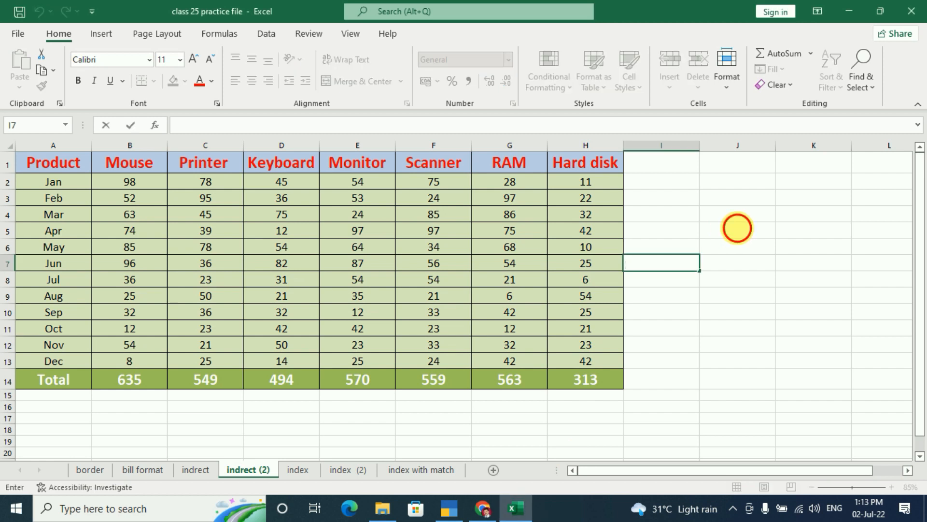
left_click(730, 230)
type("=")
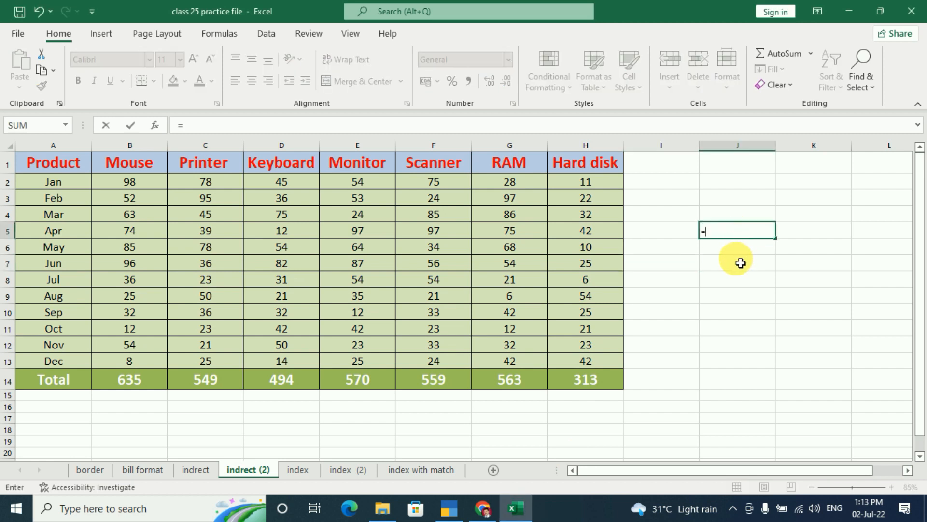
type("ind")
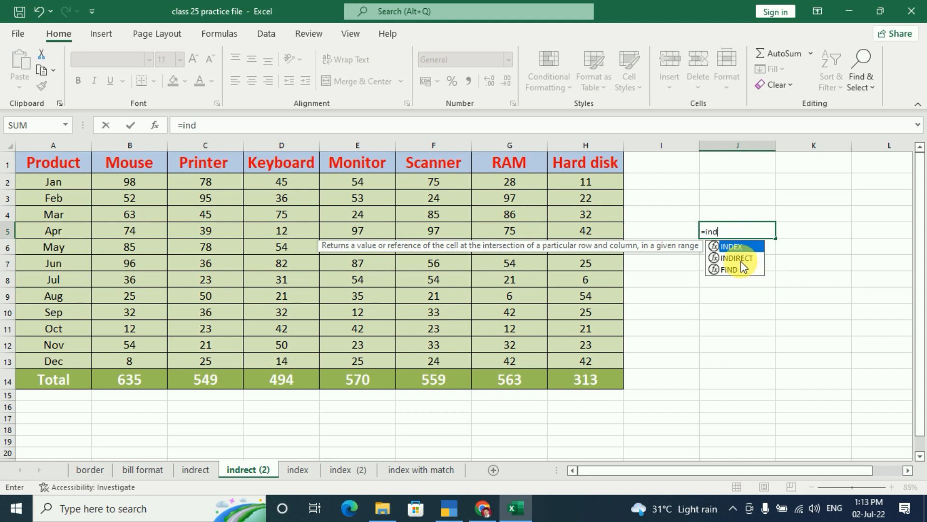
double_click(737, 259)
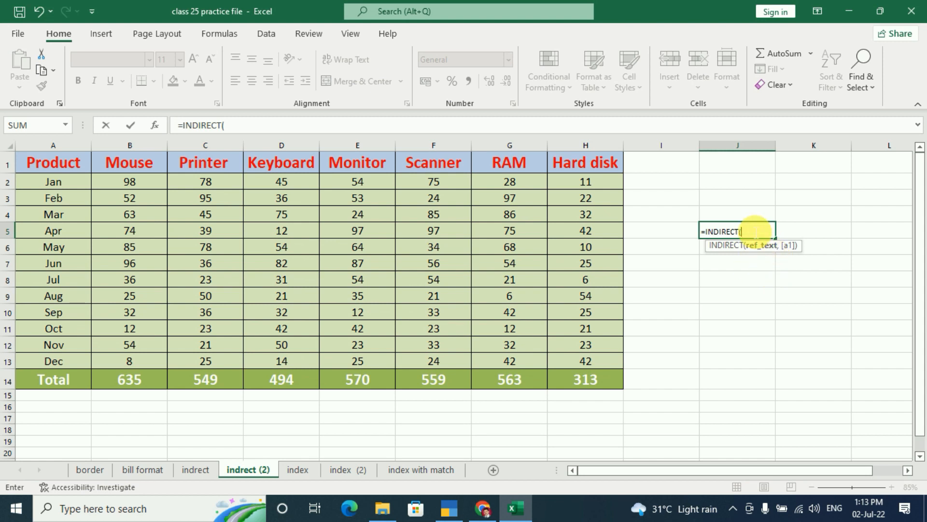
left_click(732, 219)
type(")")
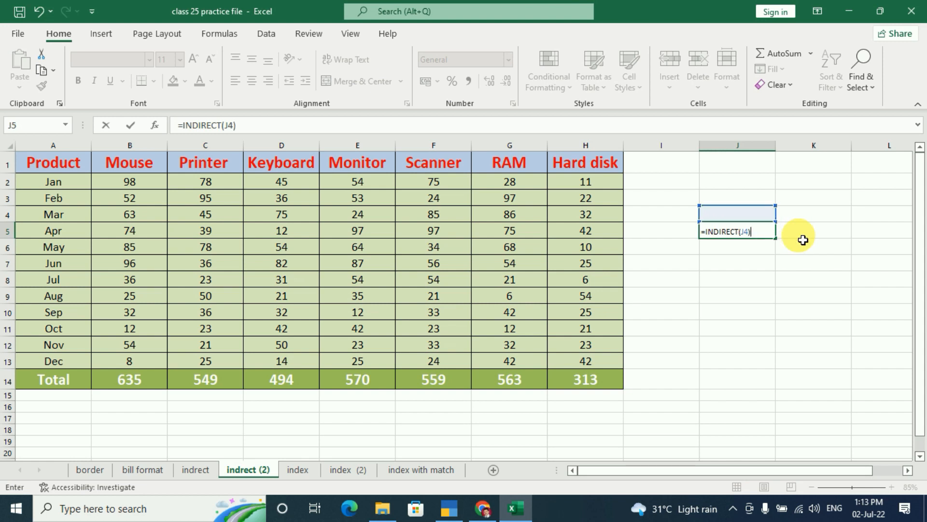
key("Return")
Enter the cell reference b6 in J4 and compare the formula's result with cell B6
left_click(740, 218)
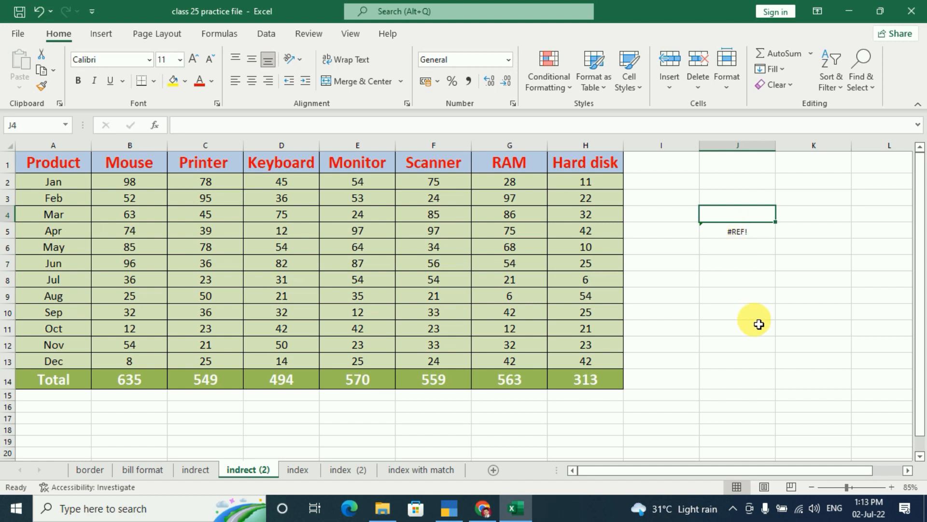
type("b6")
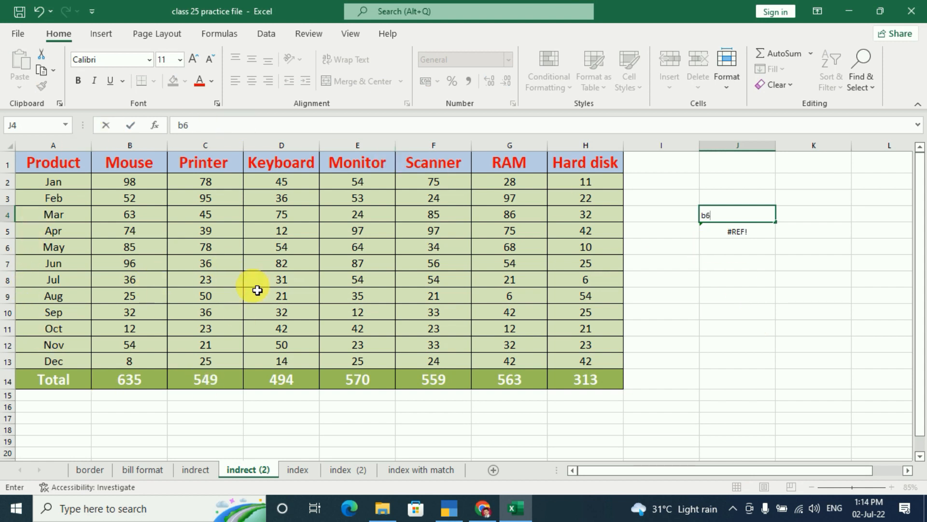
key("Return")
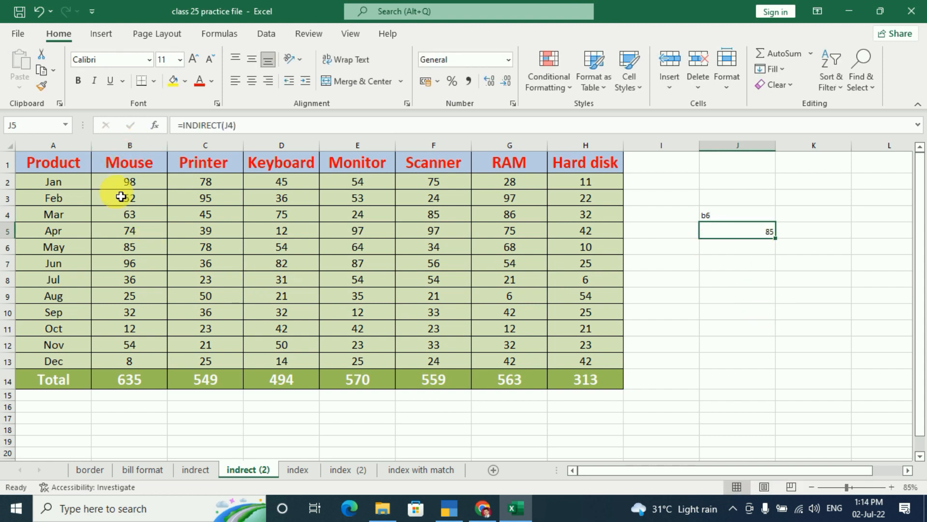
left_click(146, 252)
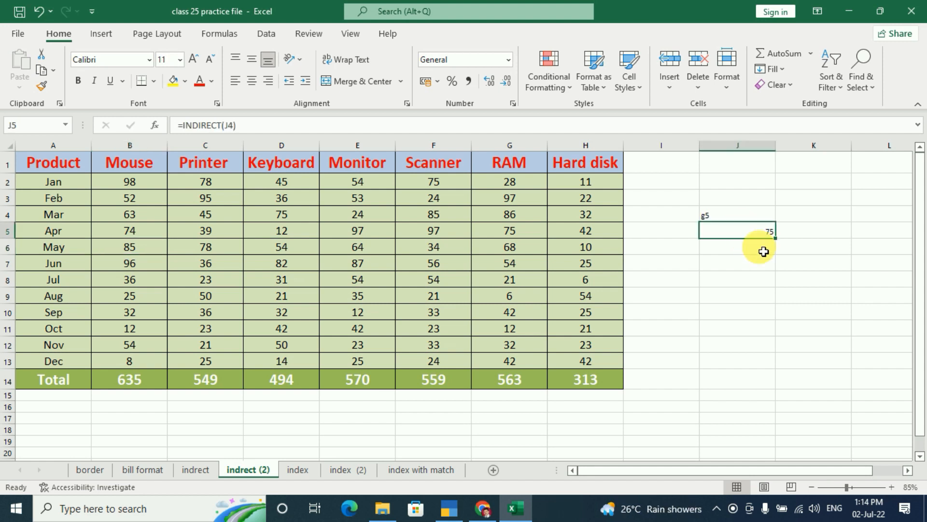
Clear the INDIRECT formula from cell J5
left_click(736, 270)
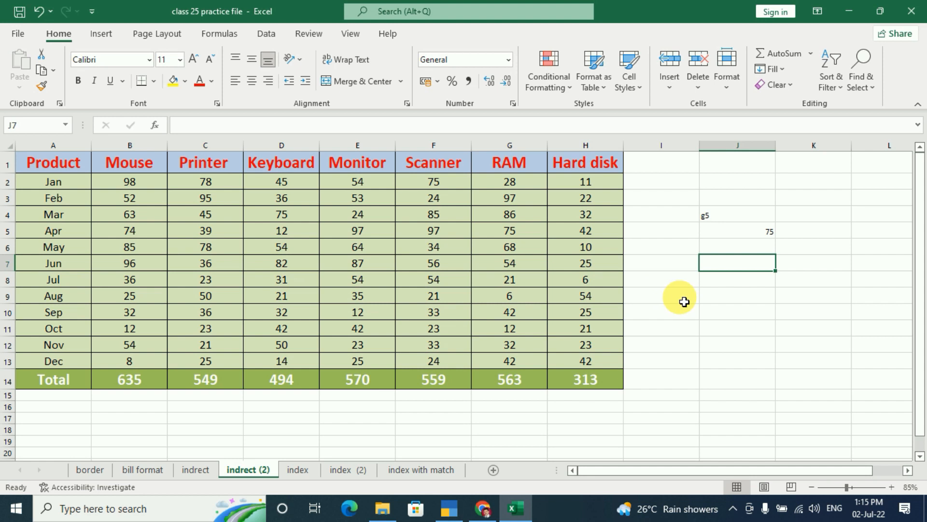
left_click(722, 253)
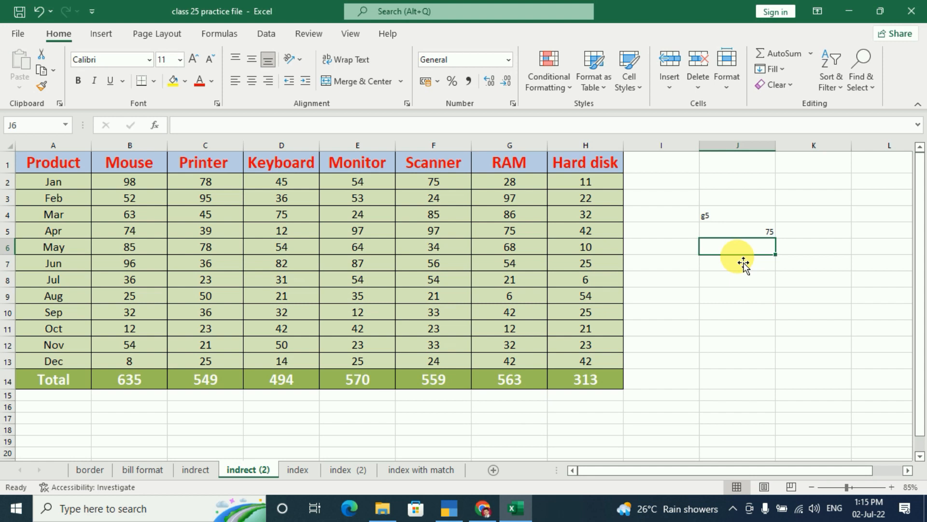
left_click(740, 232)
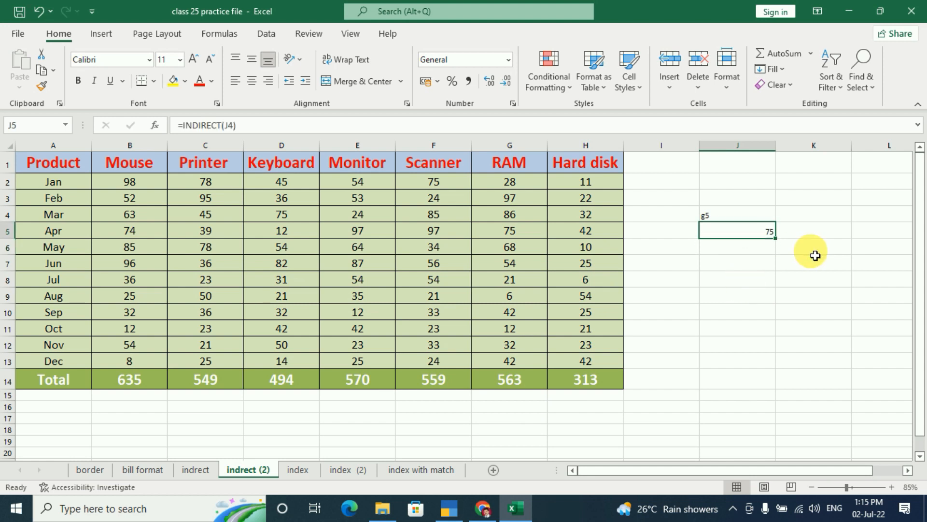
type("=")
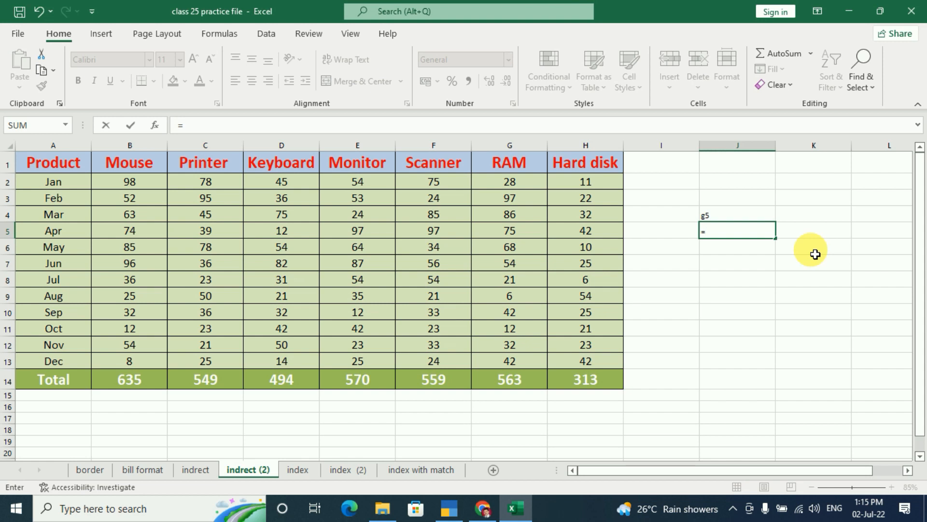
key("Escape")
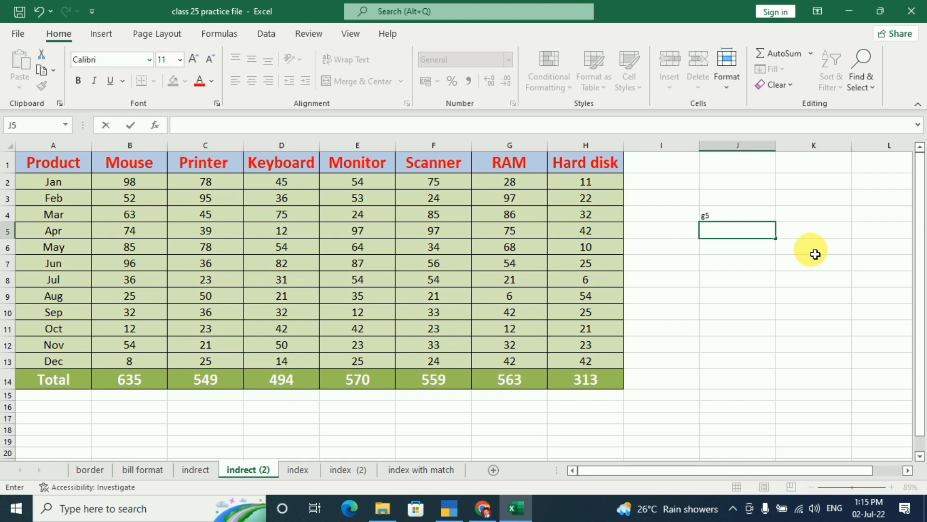
left_click(361, 214)
left_click(555, 214)
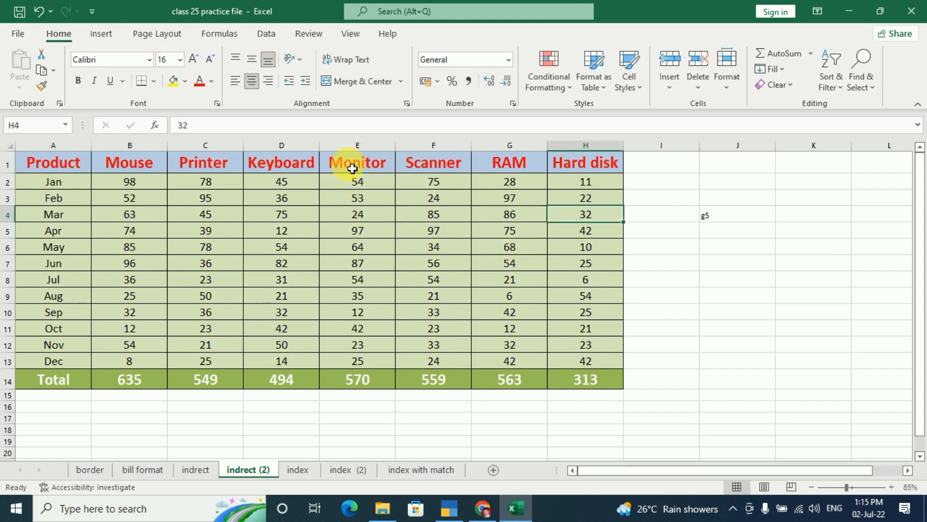
Check the total formulas for Hard disk, RAM and Scanner in row 14
left_click(585, 381)
left_click(524, 376)
left_click(442, 374)
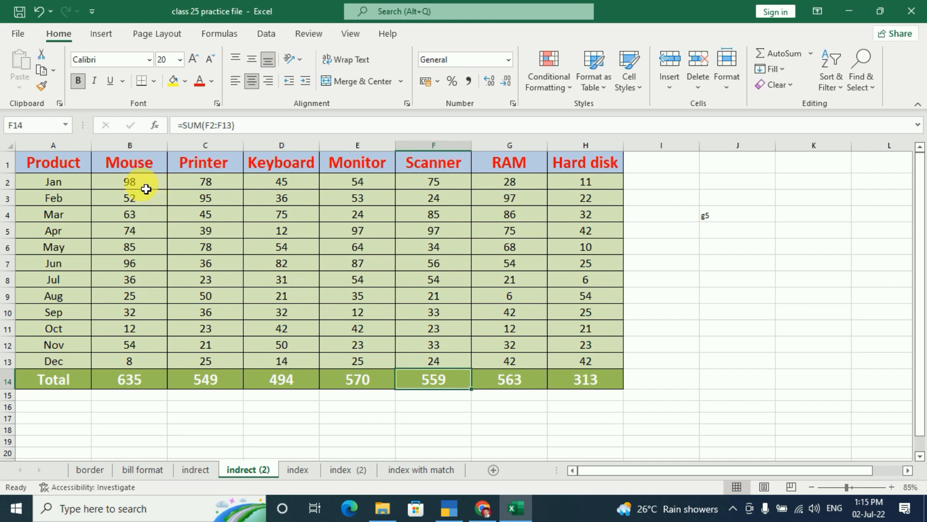
Select the Mouse values in B2:B13 and review the range's name among the workbook's defined names
left_click_drag(146, 189, 140, 360)
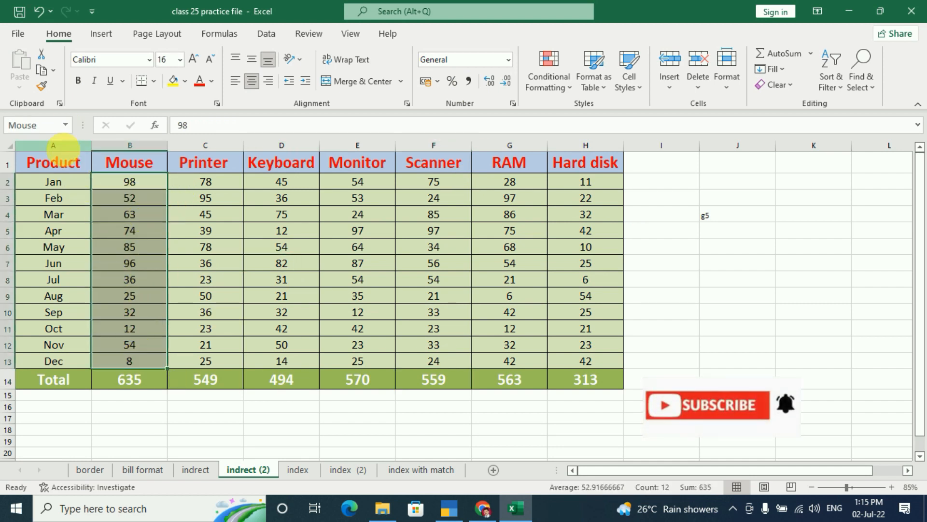
left_click(62, 126)
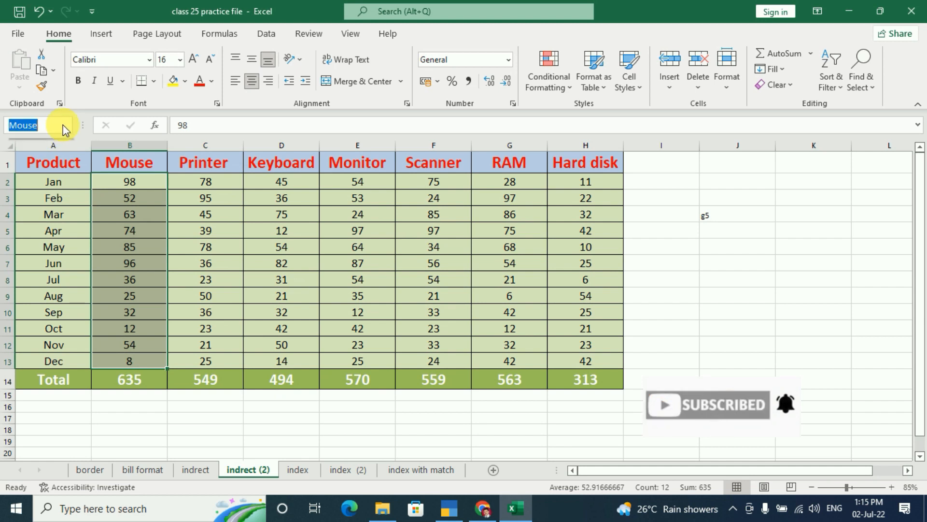
left_click(65, 125)
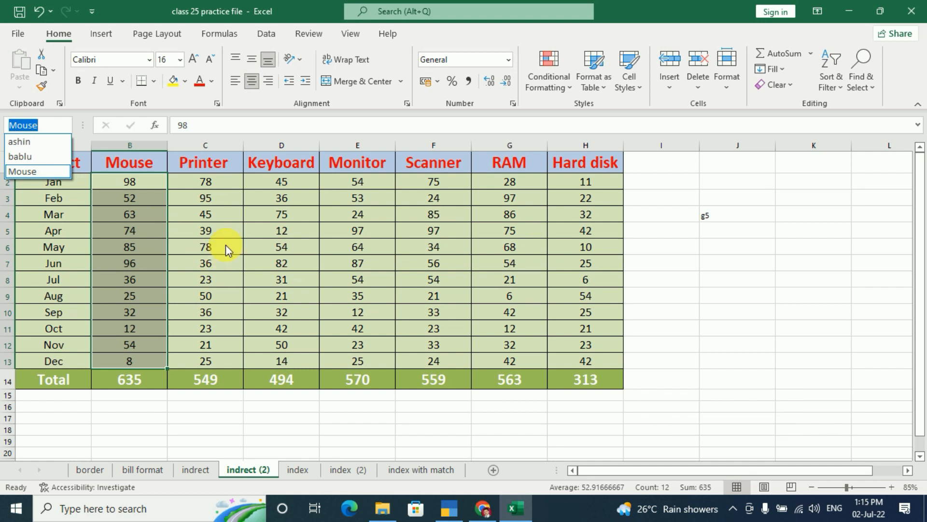
left_click(205, 241)
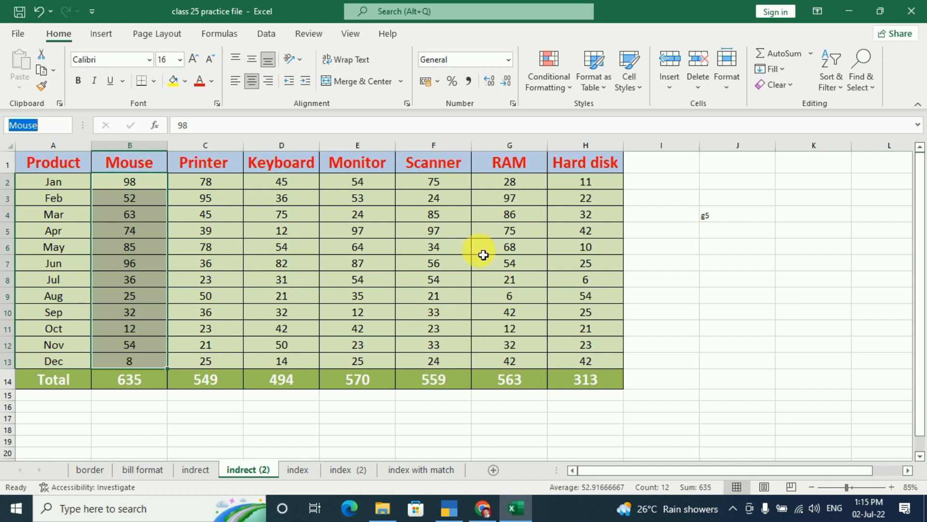
Name the Printer column range C1:C13, including its header, as Printer
left_click_drag(223, 182, 217, 366)
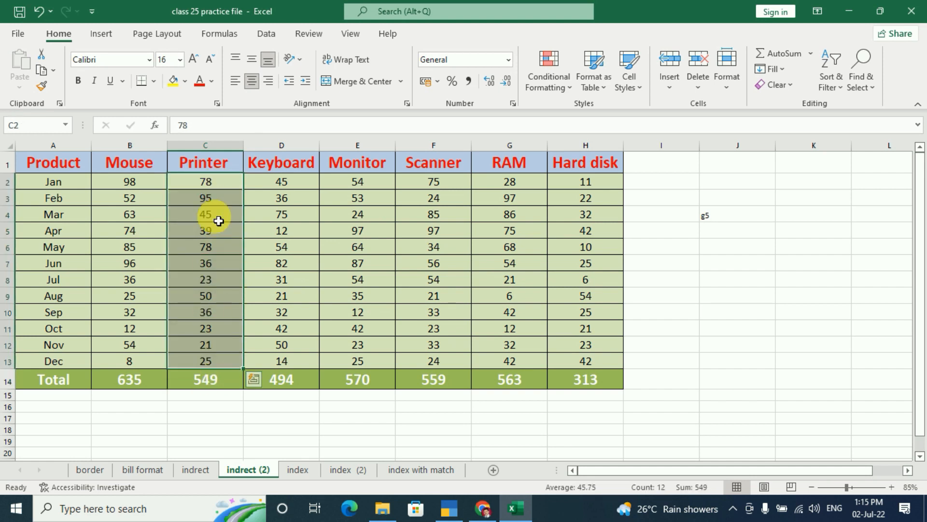
left_click_drag(217, 162, 215, 357)
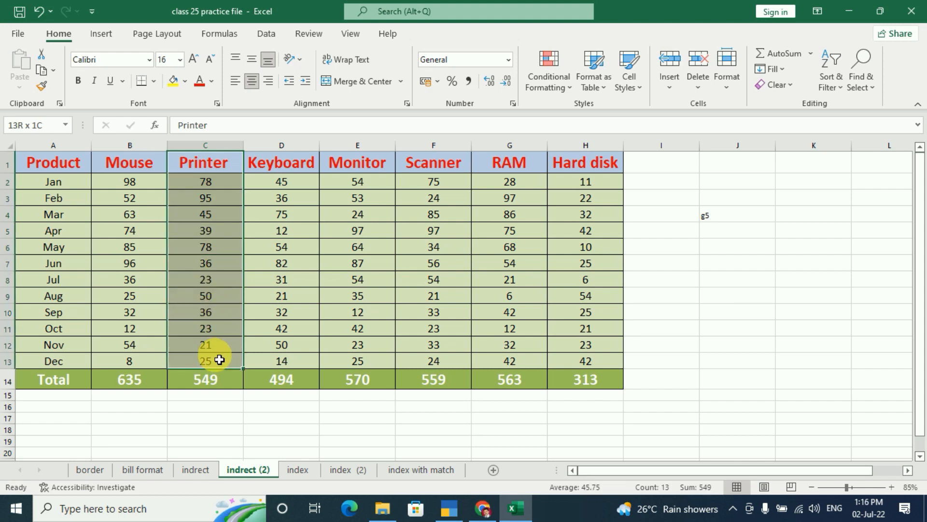
left_click(48, 127)
type("Printe")
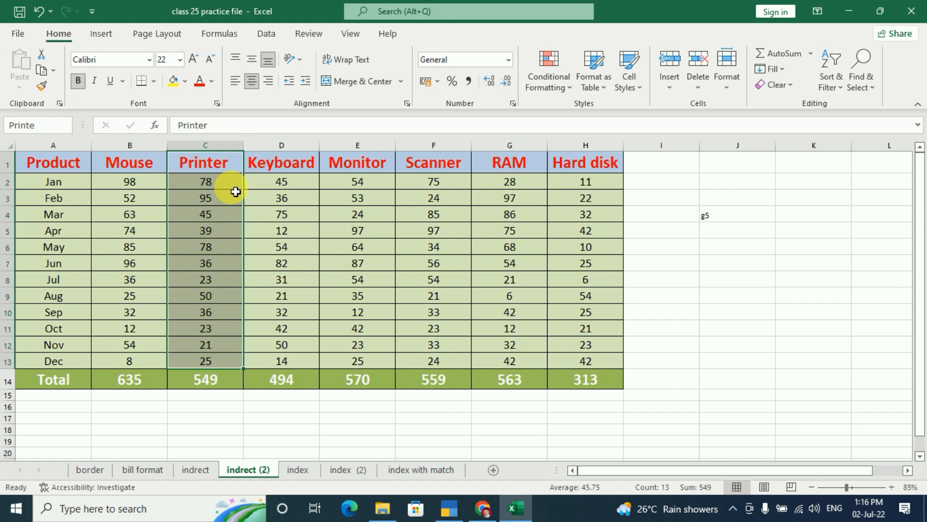
key("Return")
Name the Keyboard column range D1:D13, including its header, as Keyboard
left_click_drag(282, 164, 297, 367)
left_click(45, 127)
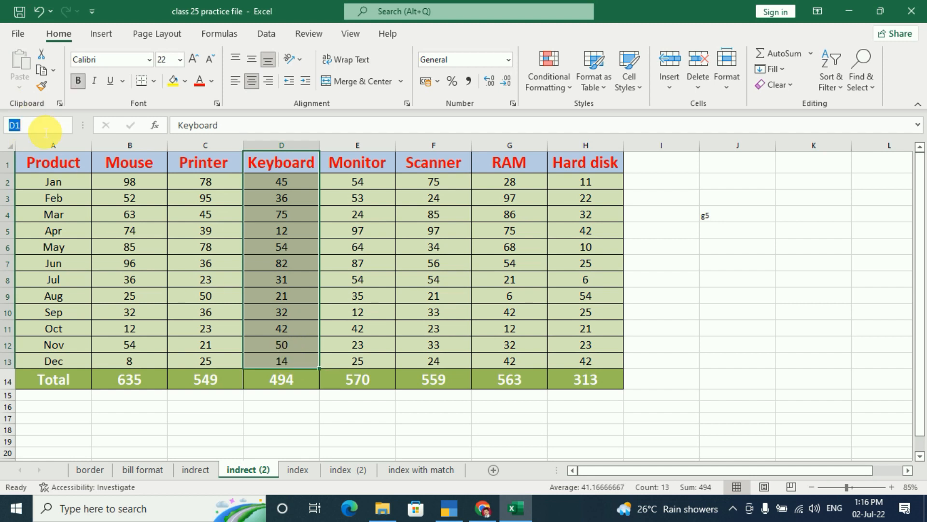
type("Keyboard")
key("Return")
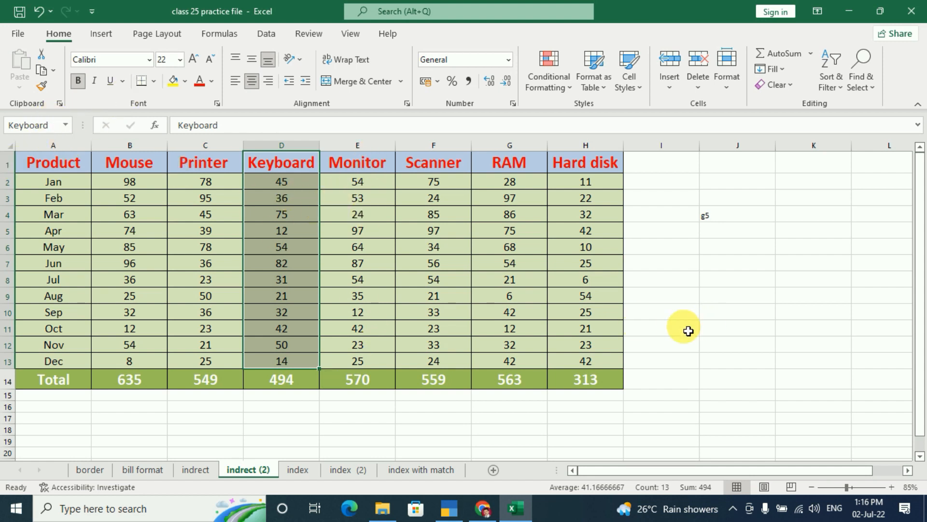
left_click(48, 126)
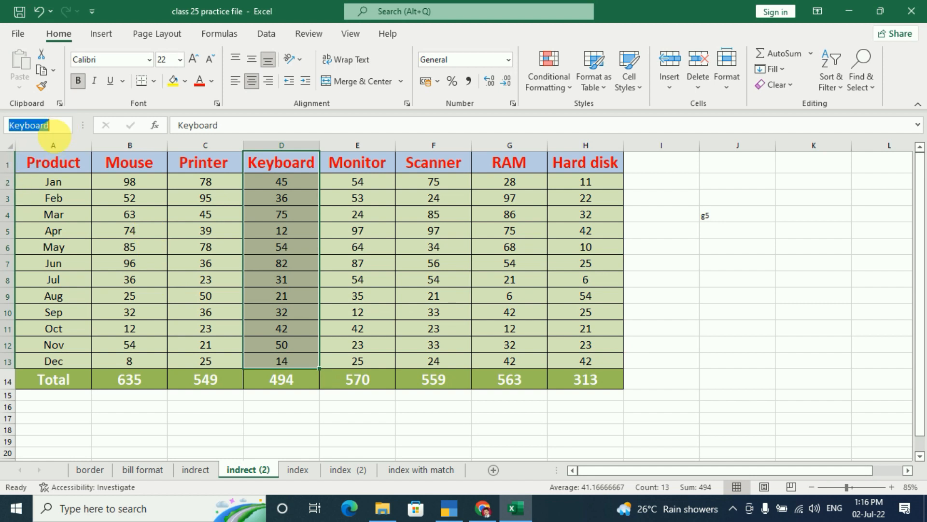
left_click(382, 231)
left_click(364, 164)
left_click(444, 233)
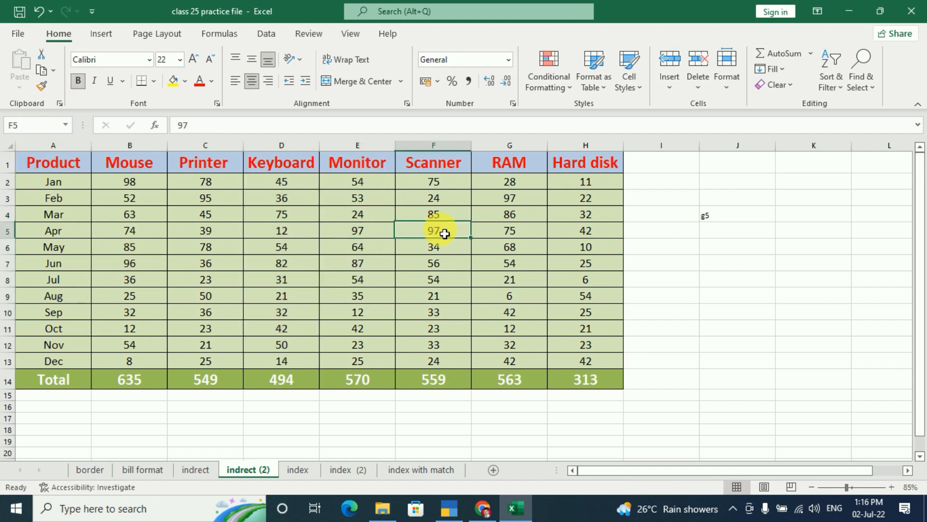
Enter =SUM(INDIRECT(J4)) in cell J6 to total the range that J4 refers to
left_click(734, 261)
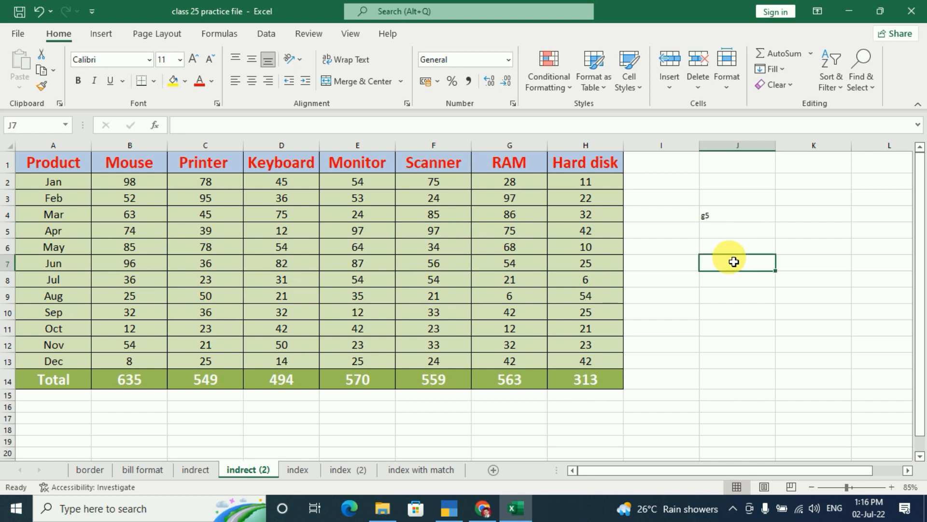
left_click(734, 252)
type("=")
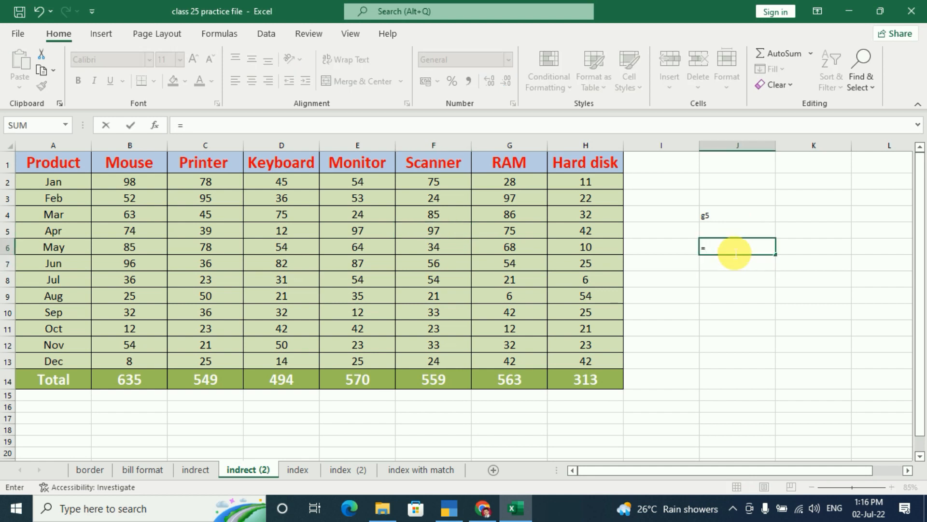
type("su")
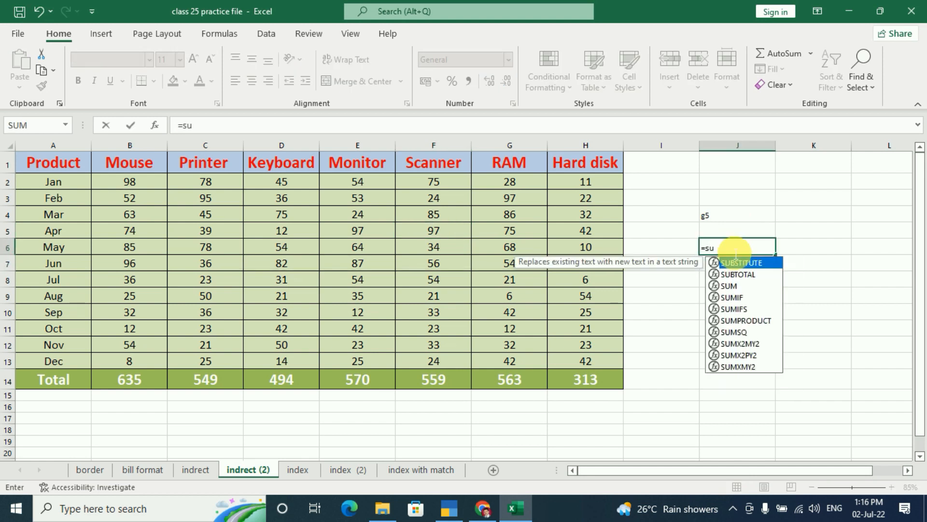
type("m(")
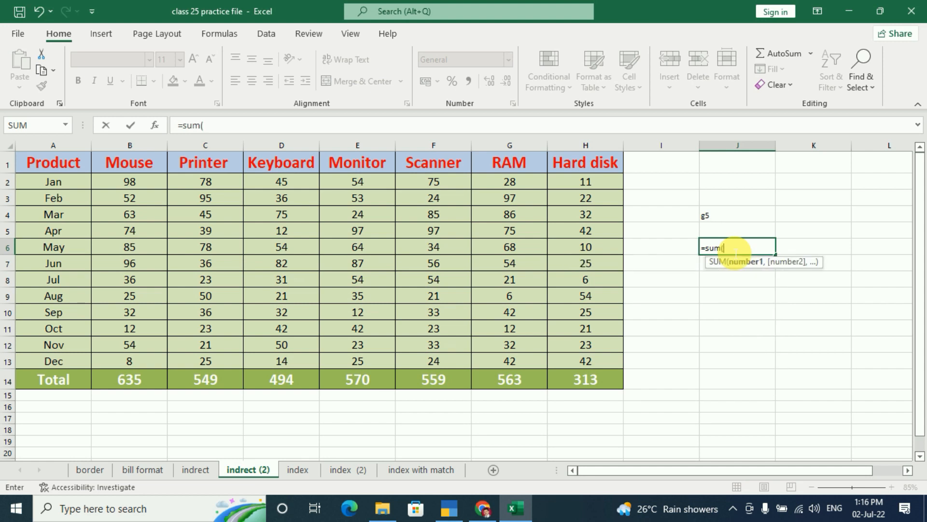
type("in")
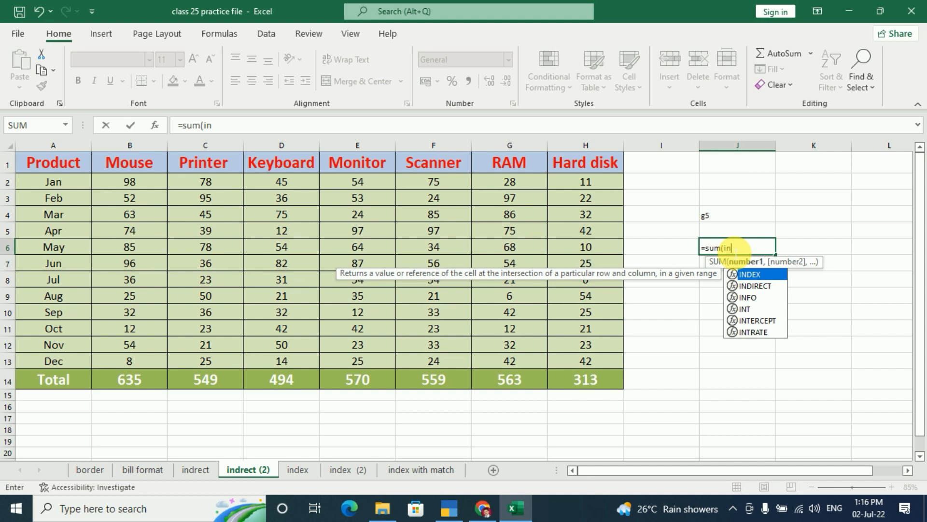
double_click(770, 289)
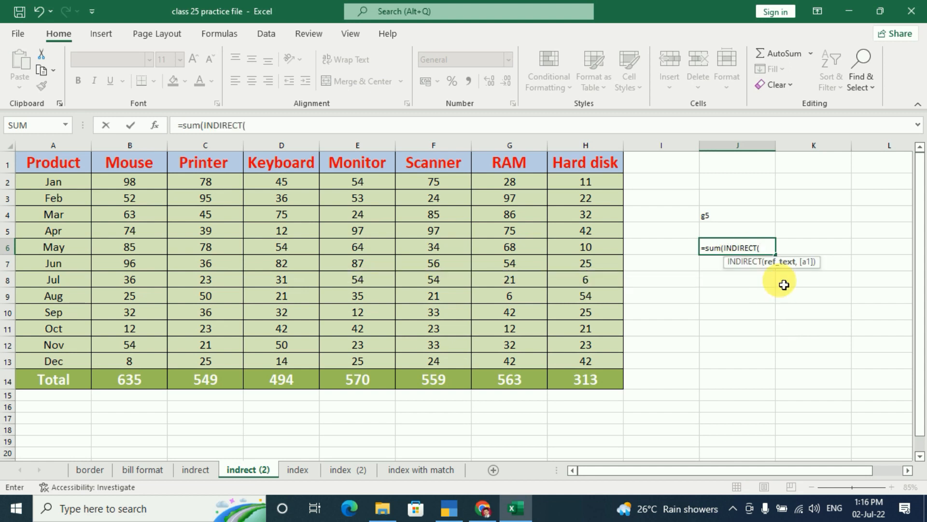
left_click(735, 221)
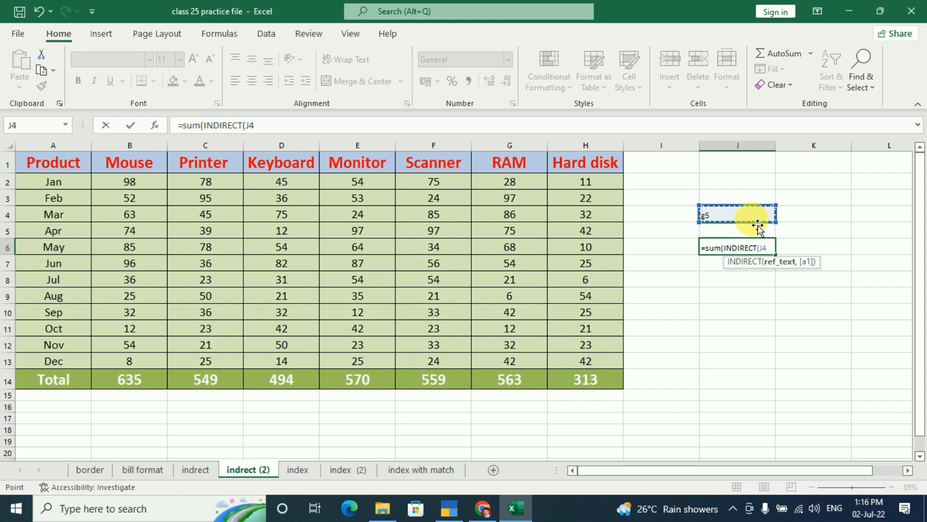
type(")")
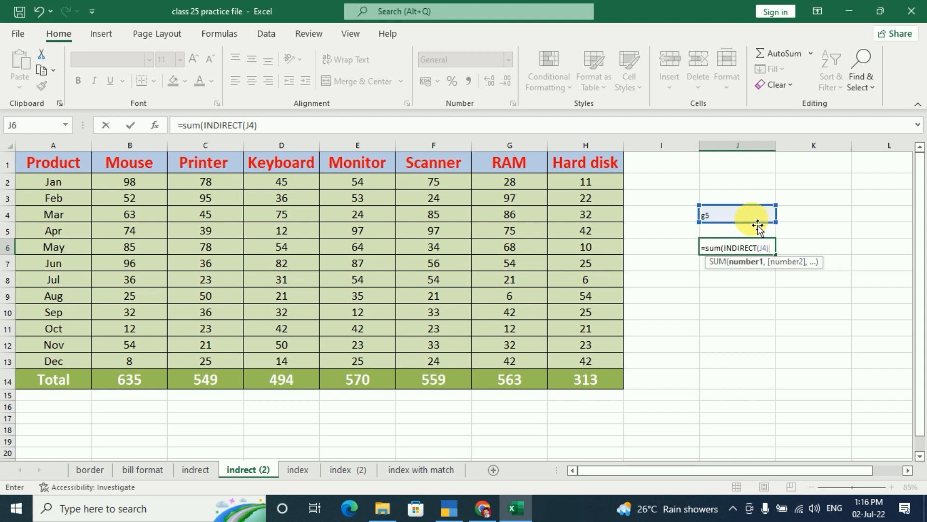
Set cell J4 to Keyboard and compare the sum in J6 with the Keyboard total in D14
left_click(735, 221)
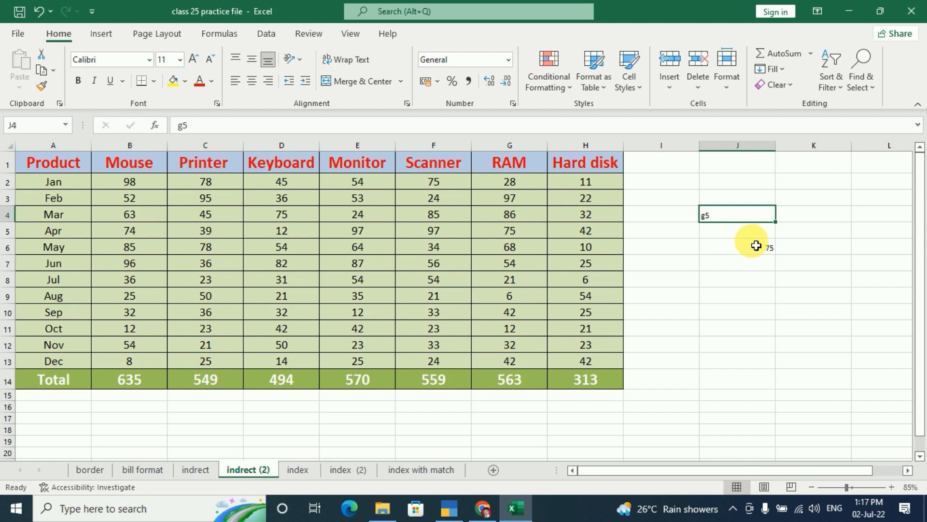
type("K")
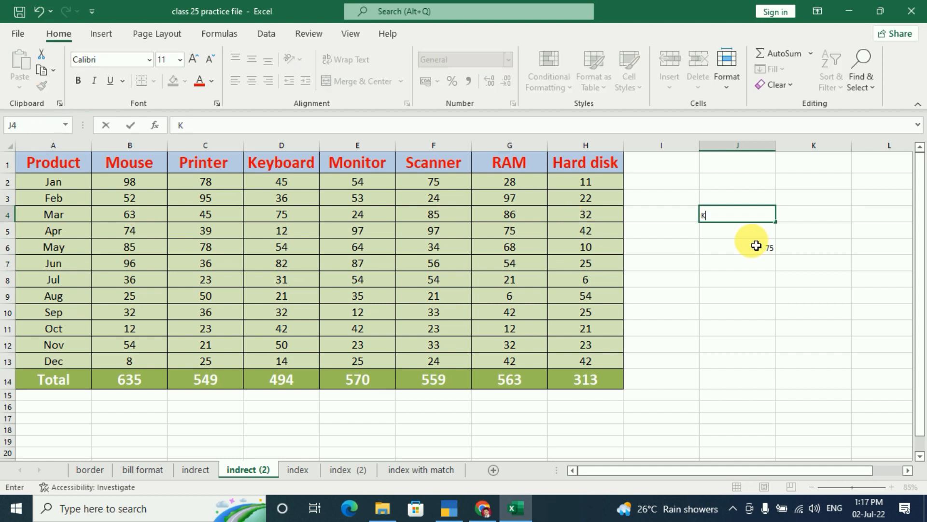
type("eyboar")
type("d")
key("BackSpace")
type("d")
key("Return")
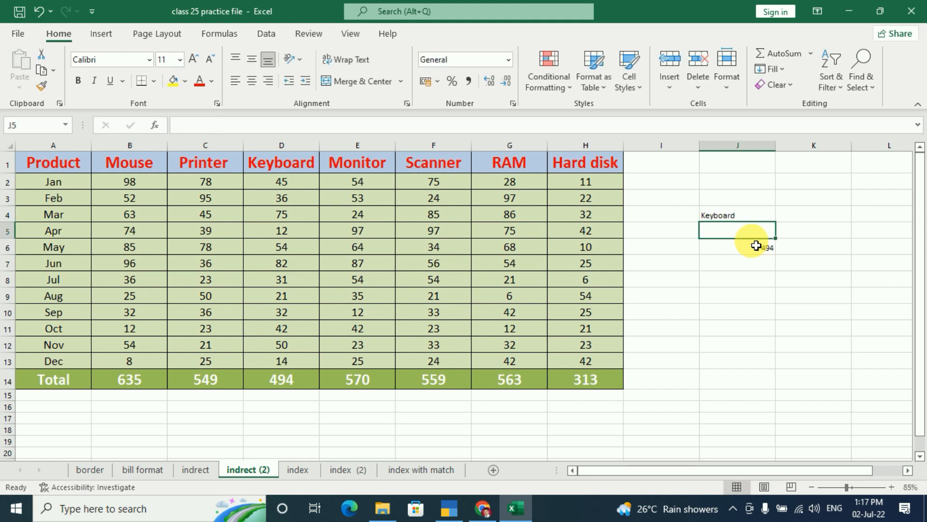
left_click(755, 251)
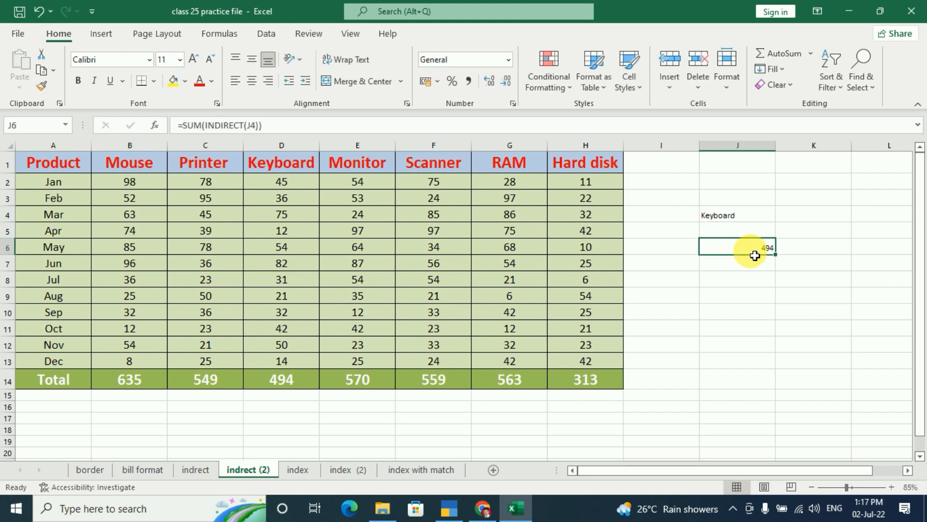
left_click(282, 377)
Set the product name in cell J4 to Mouse and check the sum formula in J6
left_click(759, 220)
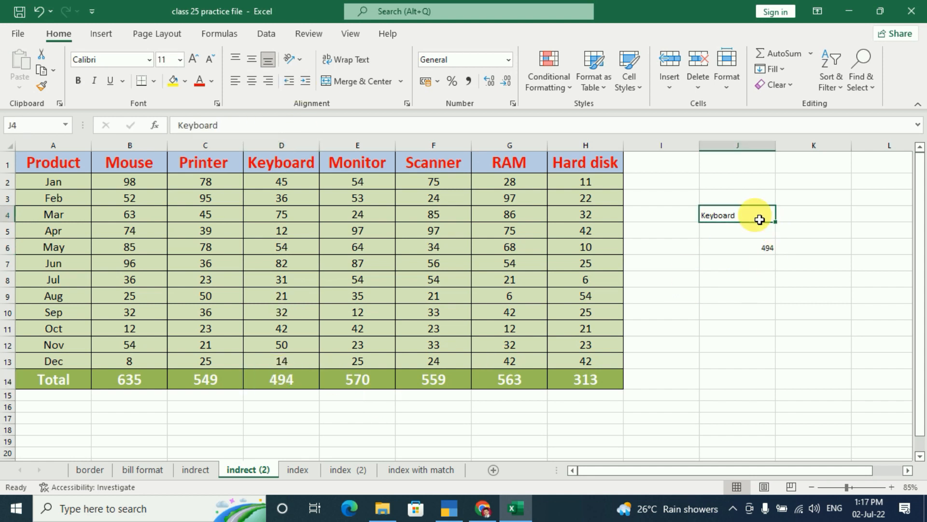
type("Mouse")
key("Return")
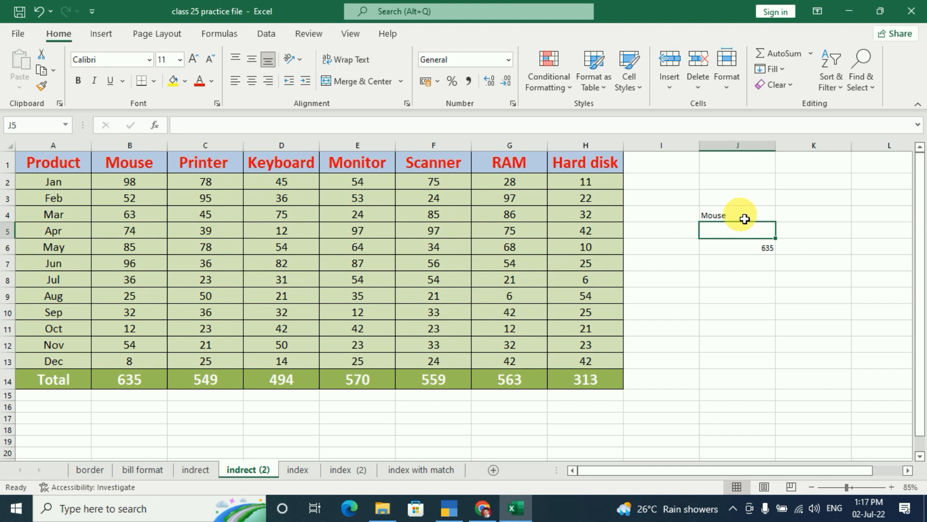
left_click(761, 246)
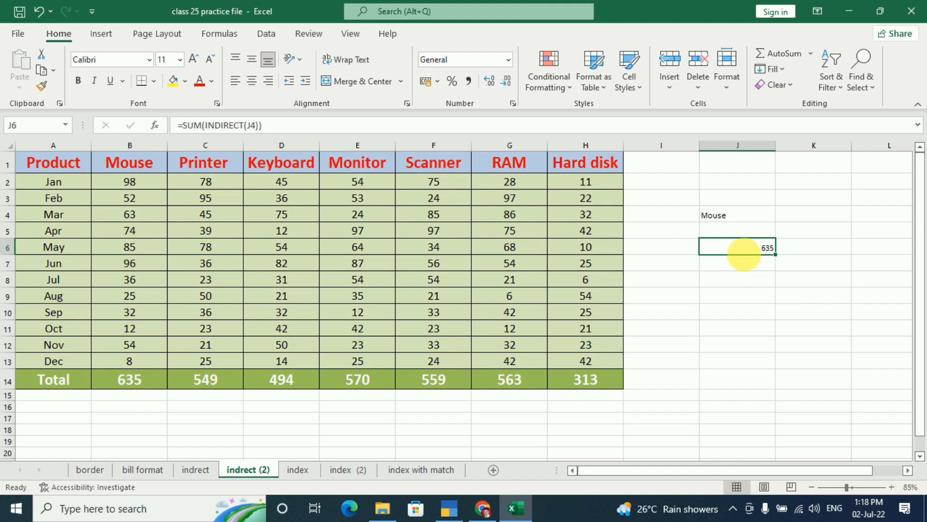
Enter =MAX(INDIRECT(J4)) in cell J7 to return the highest value of the product named in J4
left_click(738, 279)
left_click(740, 265)
type("=")
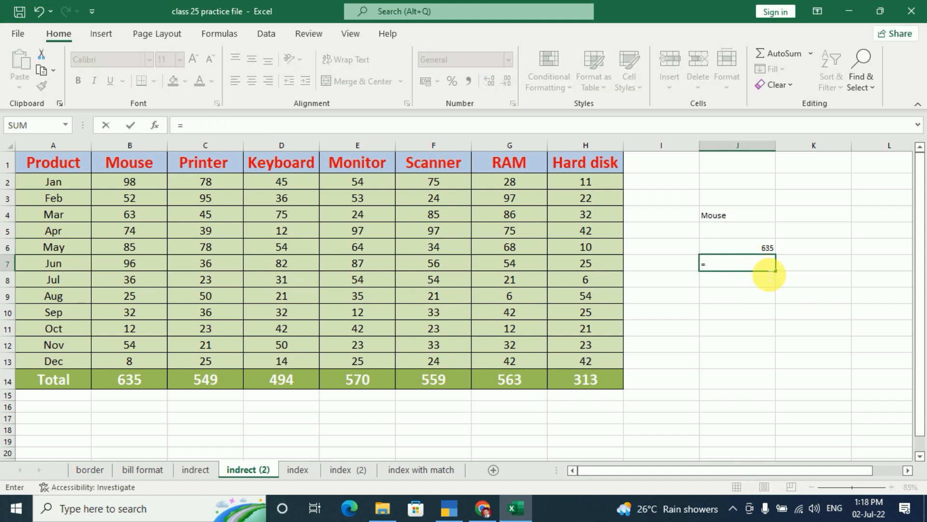
type("Ma")
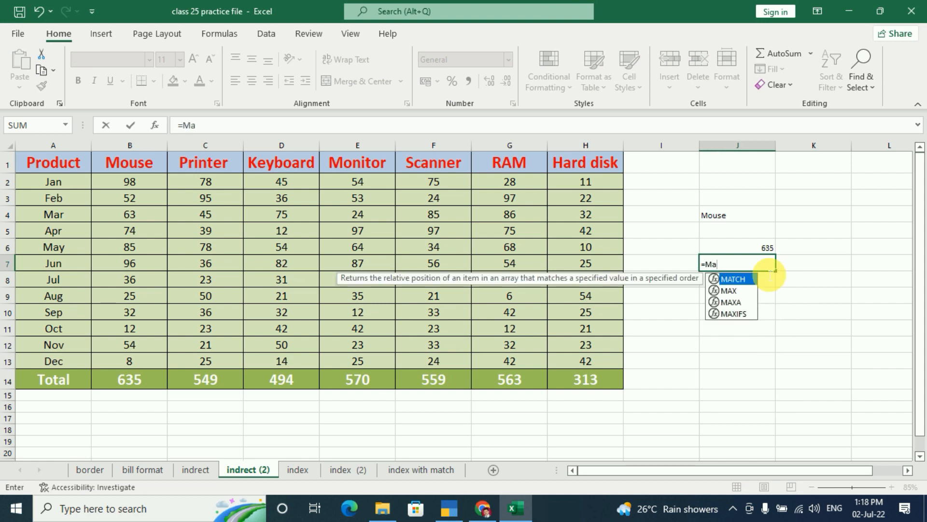
type("x(")
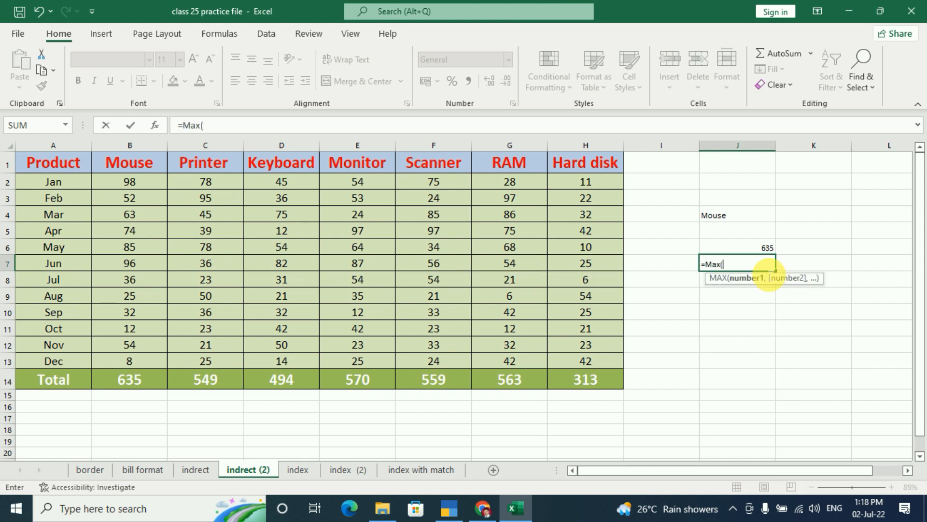
type("in")
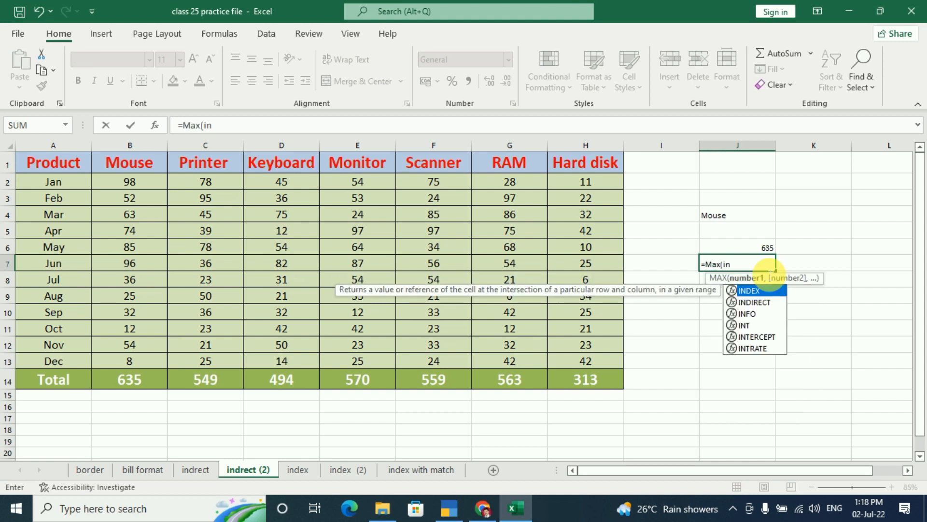
double_click(754, 302)
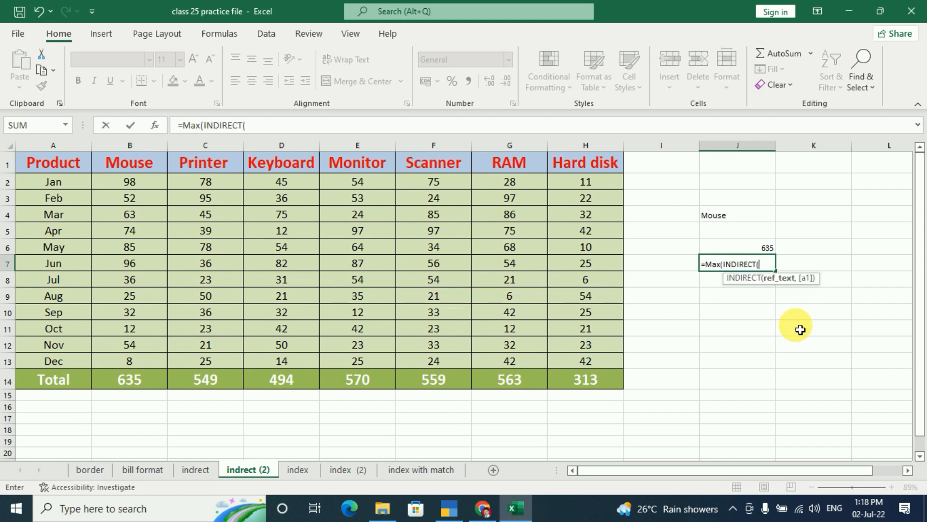
left_click(746, 219)
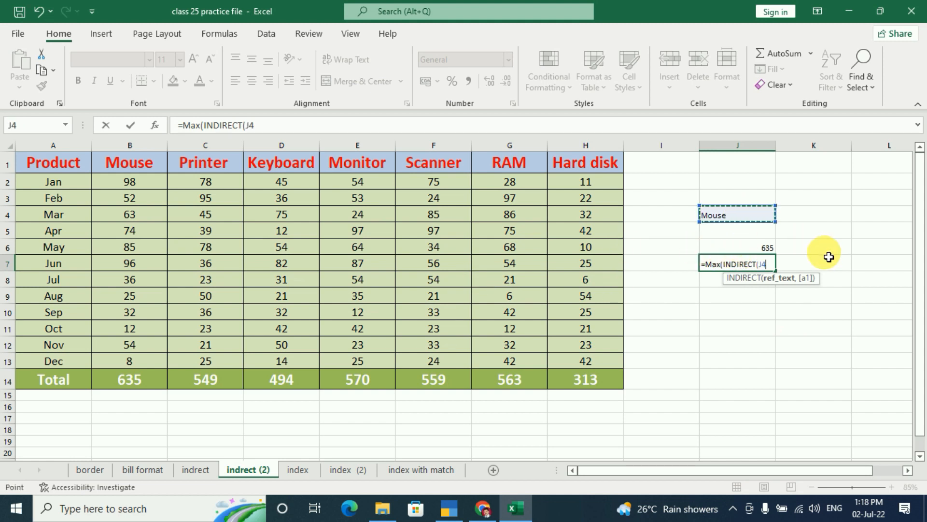
type(")")
key("Return")
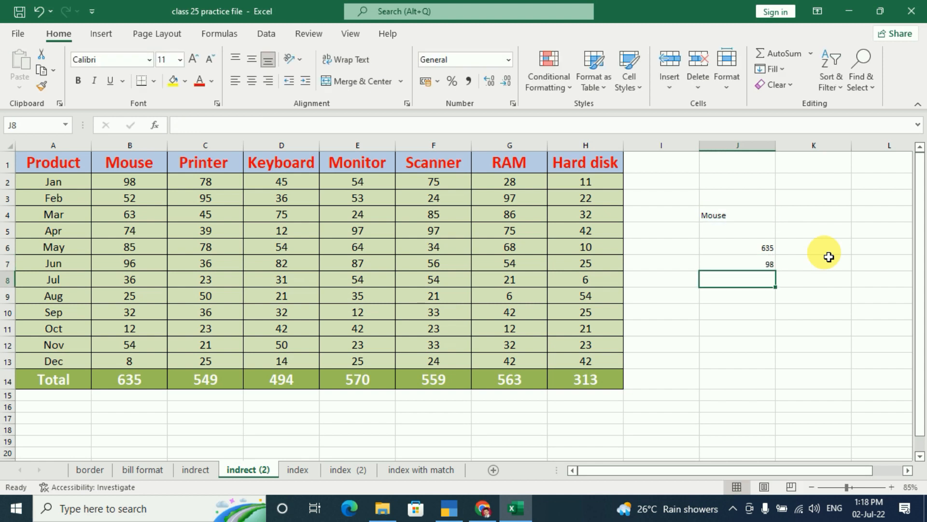
left_click(737, 221)
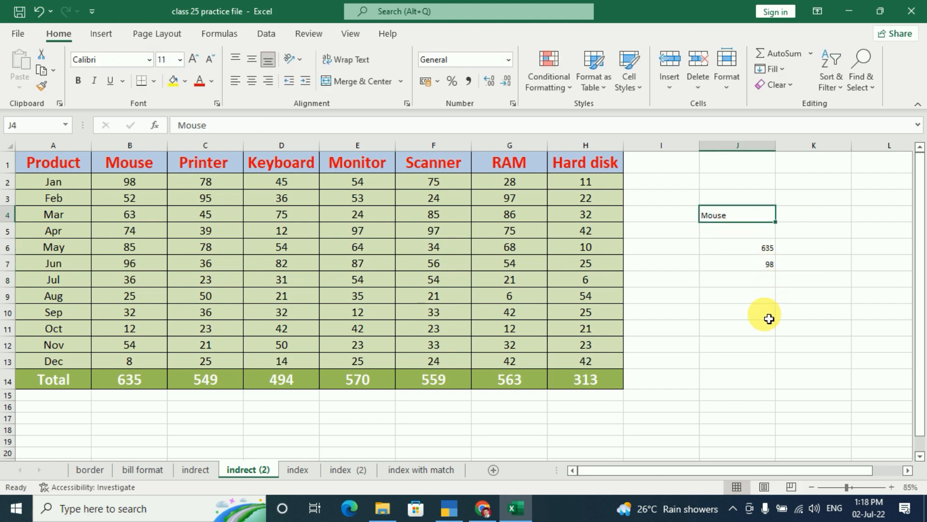
Change the function in J7 from MAX to MIN, making the formula =MIN(INDIRECT(J4)), and check it
left_click(748, 265)
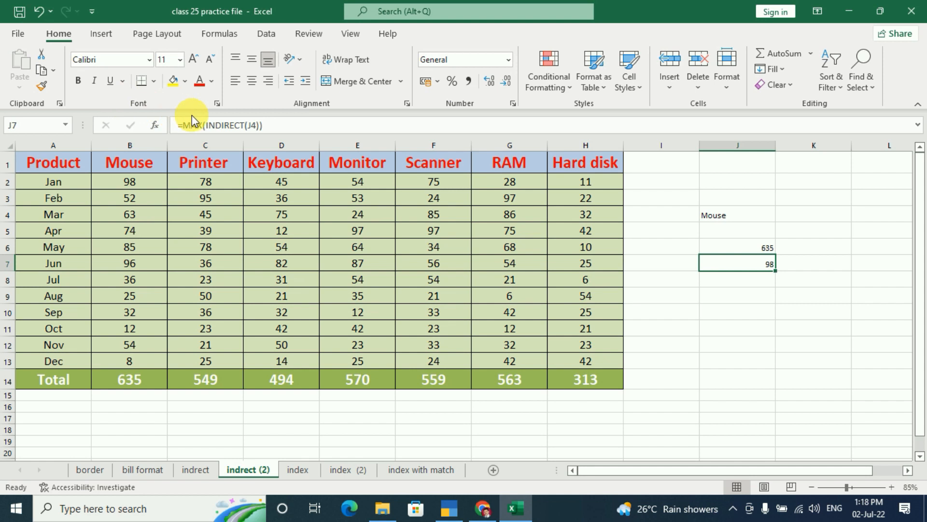
left_click(201, 125)
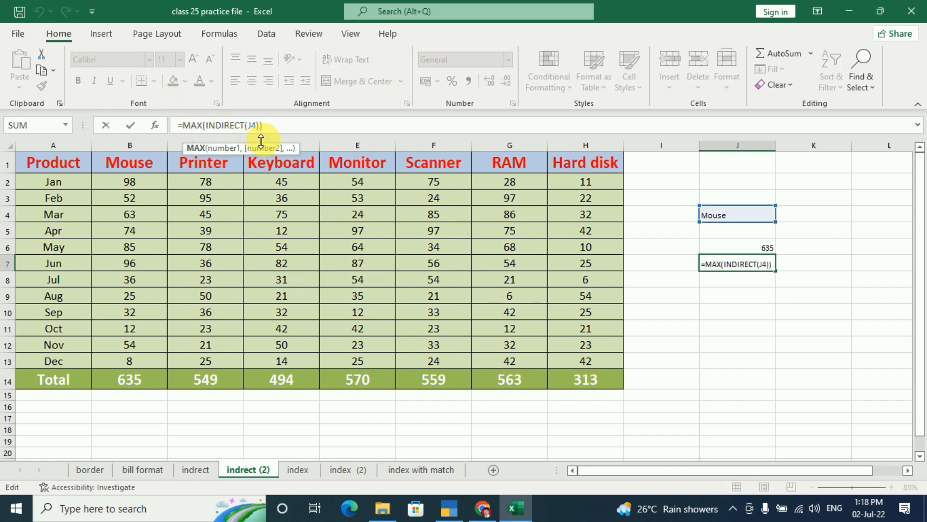
key("BackSpace")
key("BackSpace")
type("IN")
key("Return")
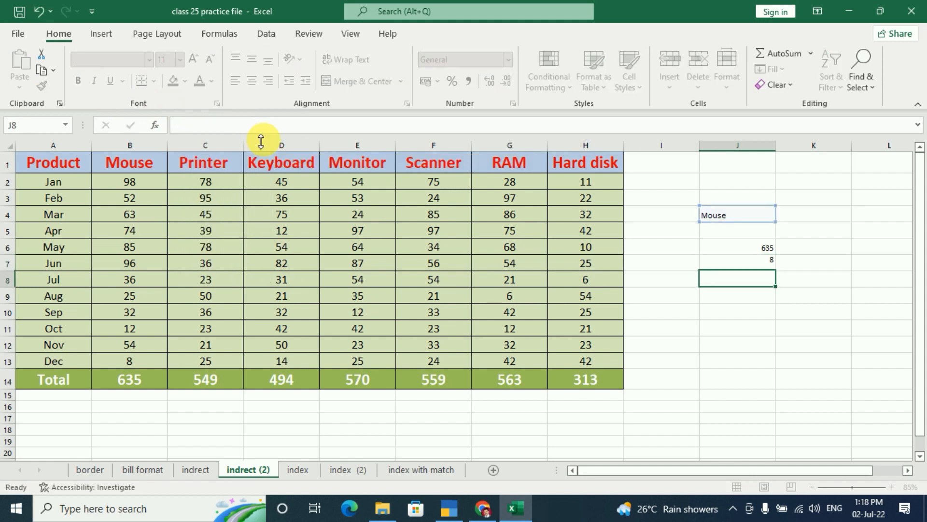
left_click(756, 264)
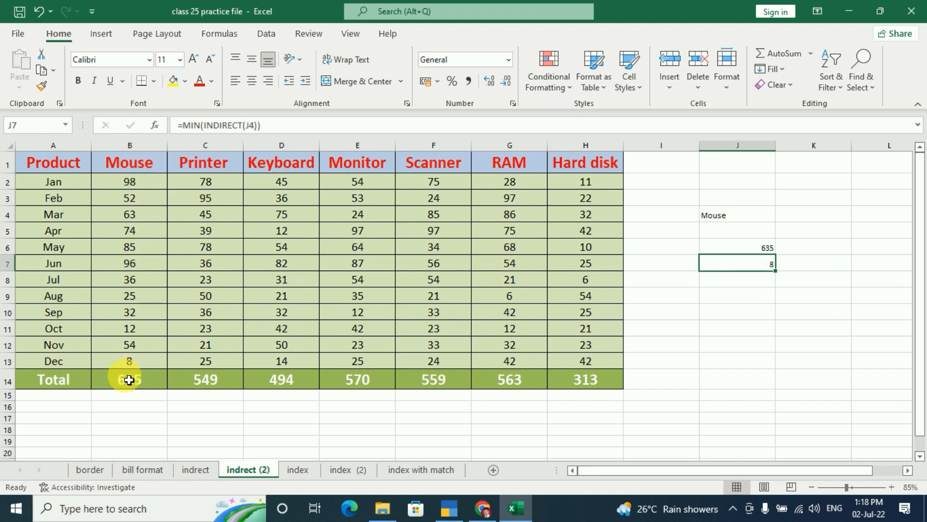